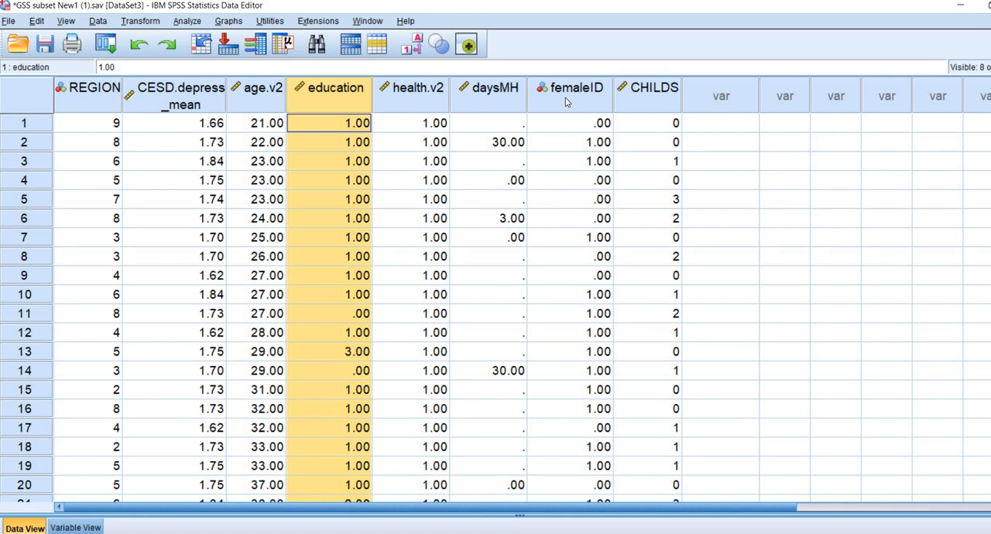
left_click(564, 104)
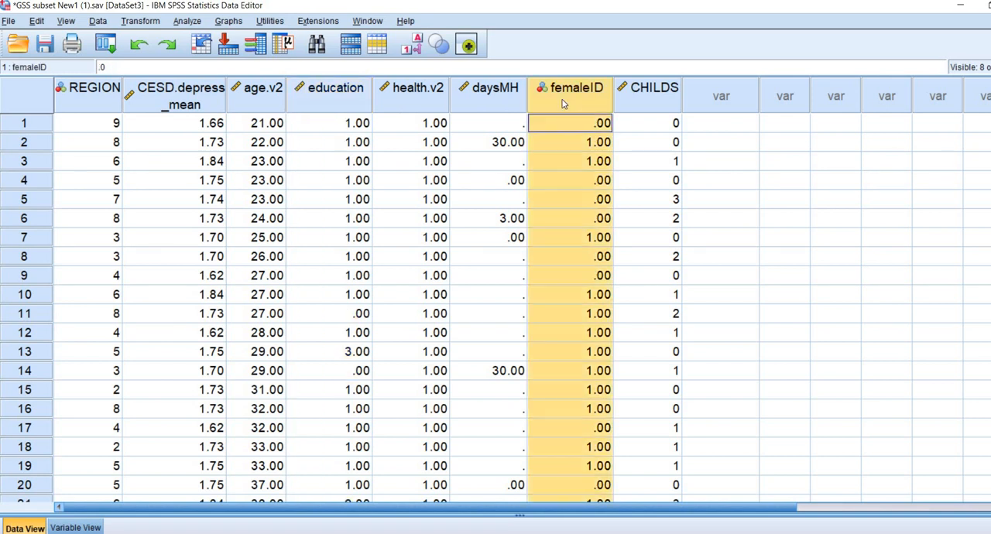
left_click(640, 107)
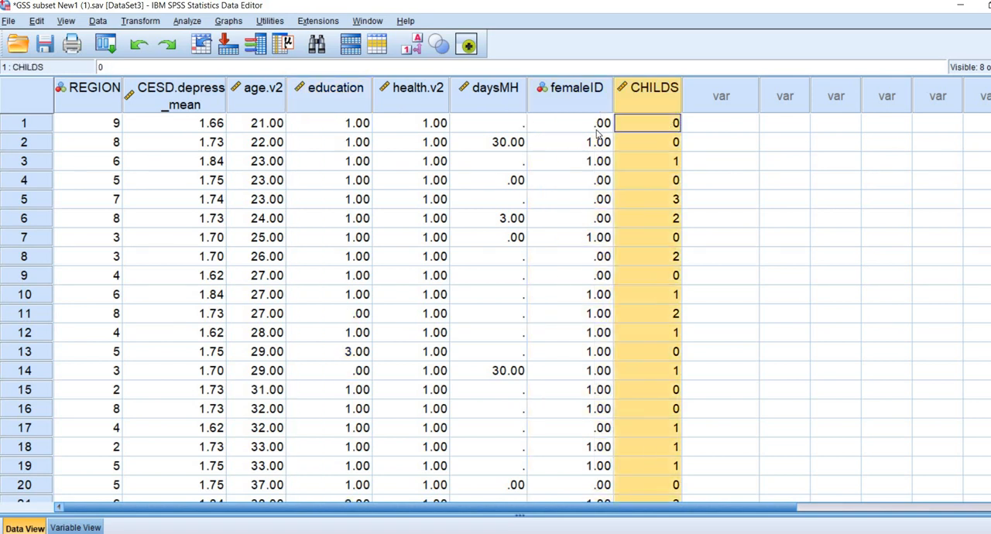
left_click(492, 185)
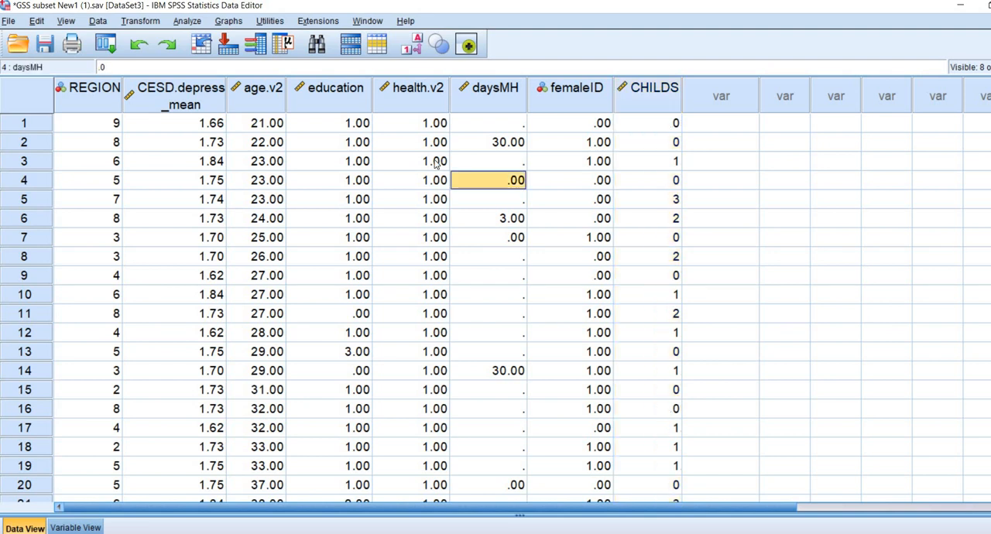
Compute a new variable named ln.age with the numeric expression ln(age.v2).
left_click(140, 21)
left_click(179, 37)
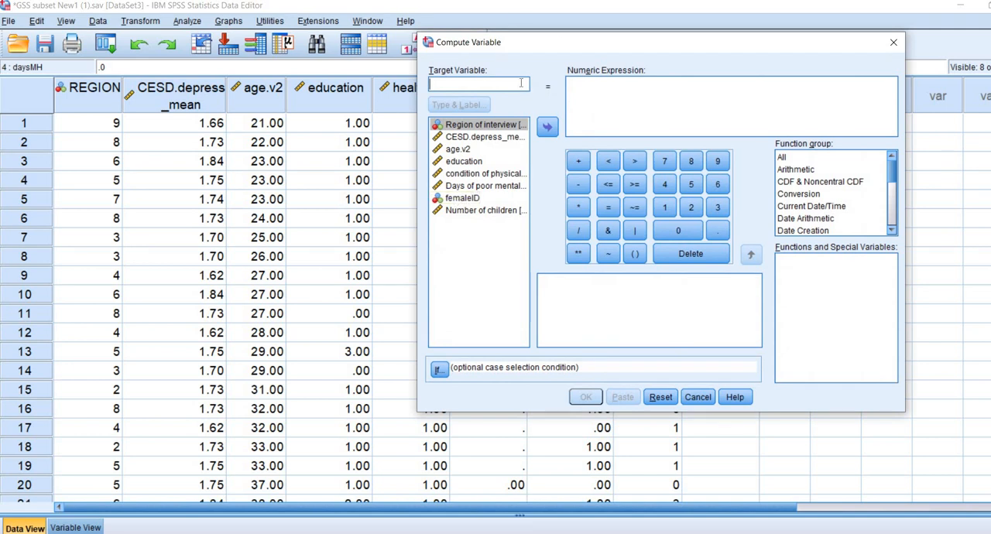
type("ln.age")
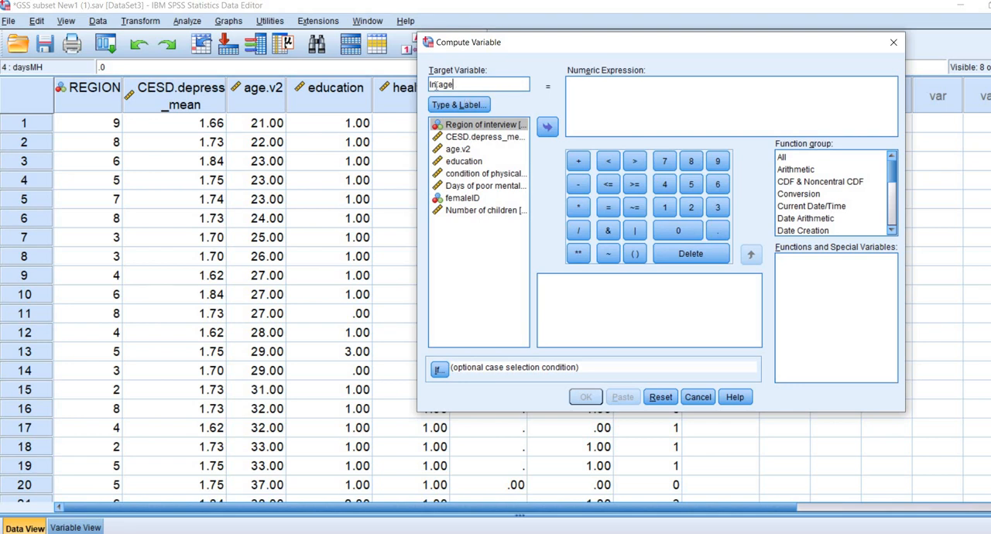
left_click_drag(467, 89, 429, 86)
left_click(588, 85)
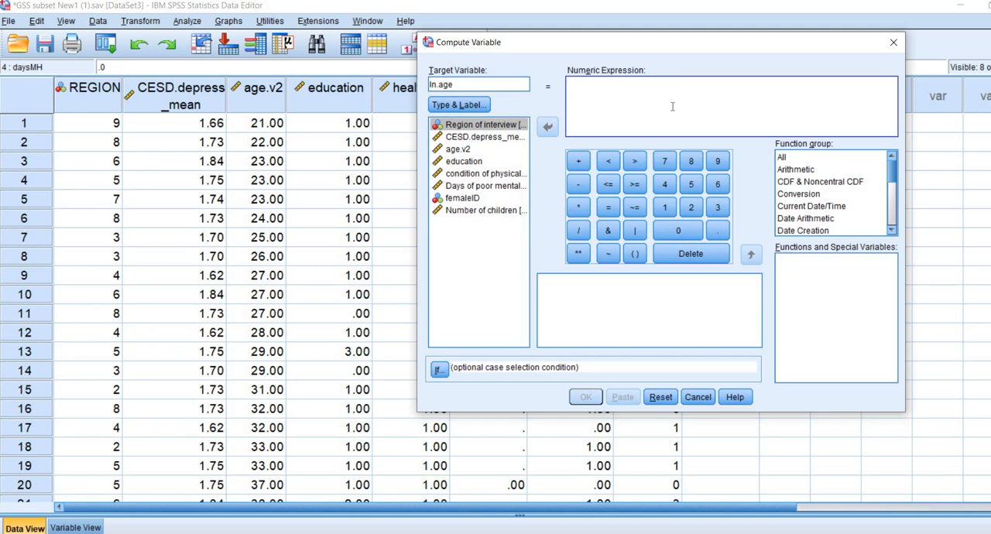
type("ln(")
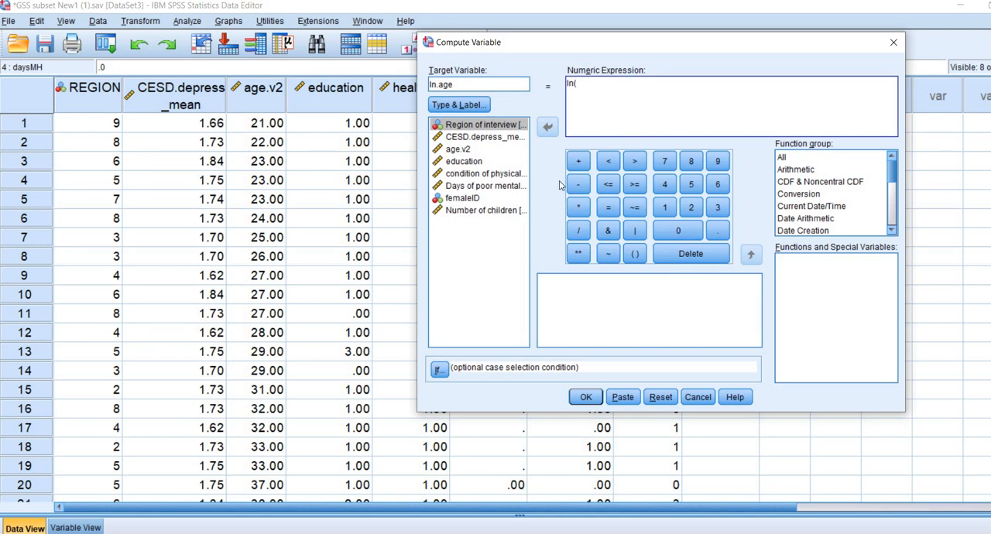
left_click(458, 150)
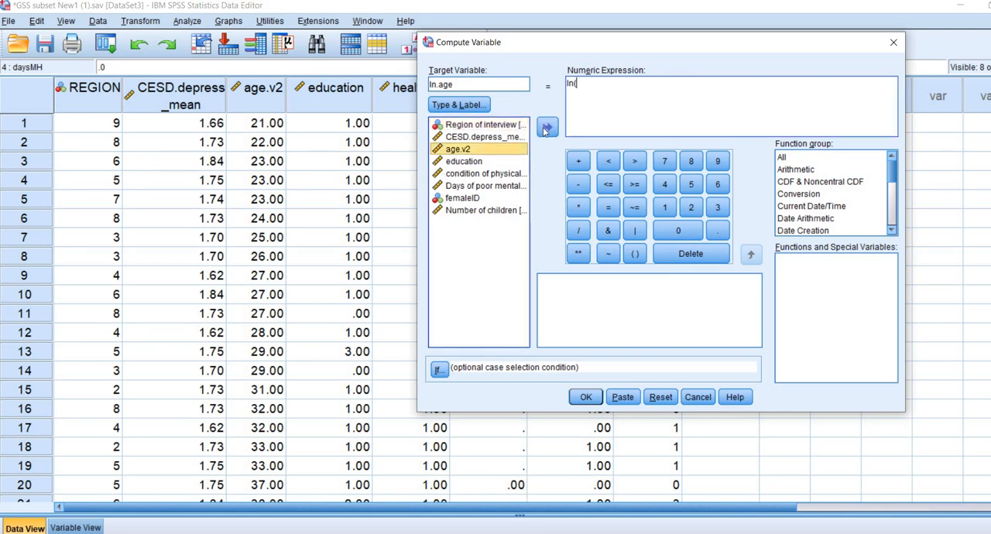
left_click(547, 128)
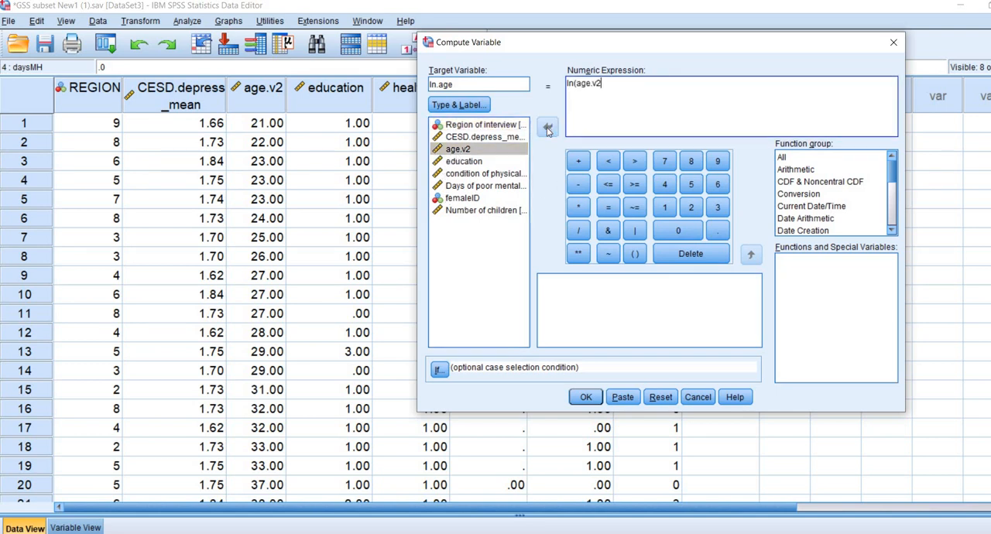
type(")")
left_click(585, 397)
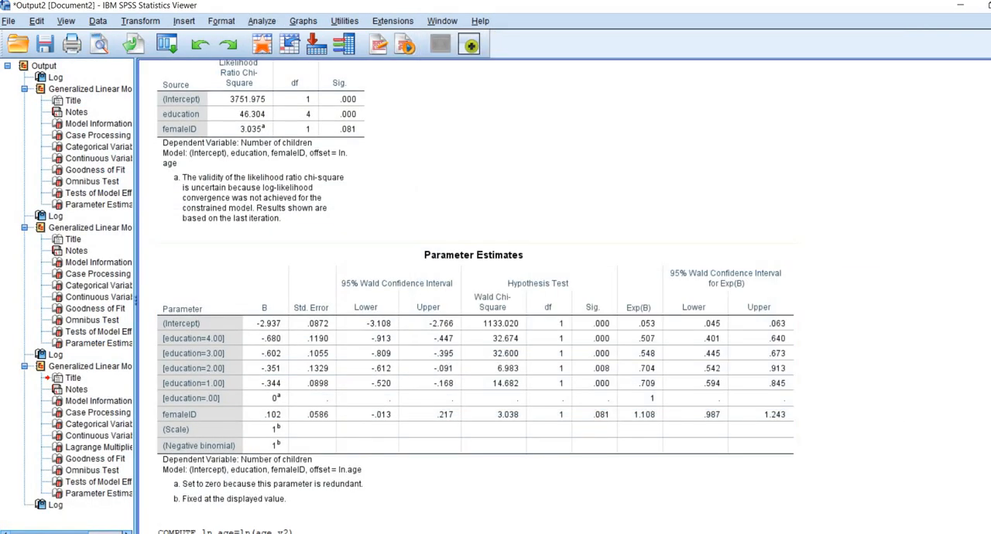
Return to the GSS subset data set and examine the values in the new ln.age column.
mouse_move(428, 531)
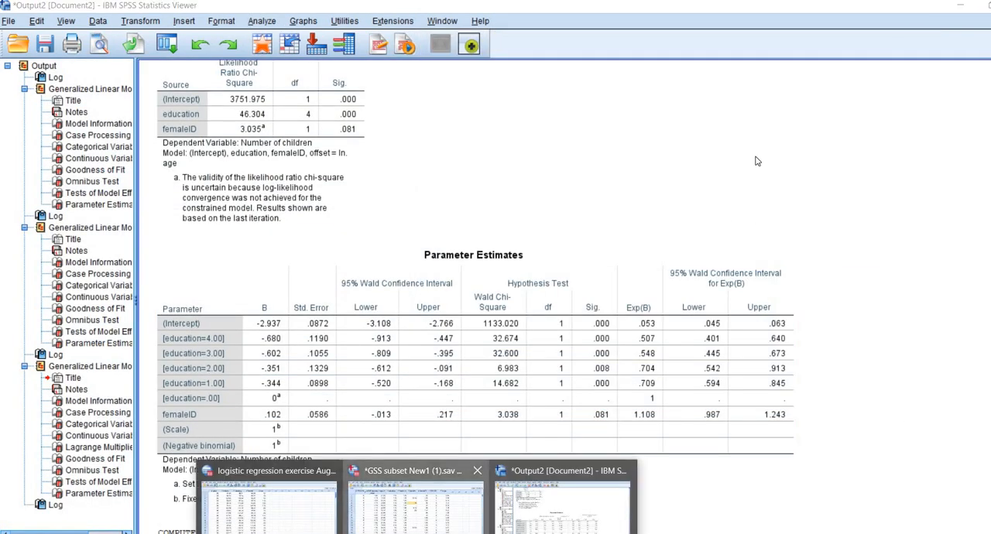
left_click(415, 495)
left_click(741, 109)
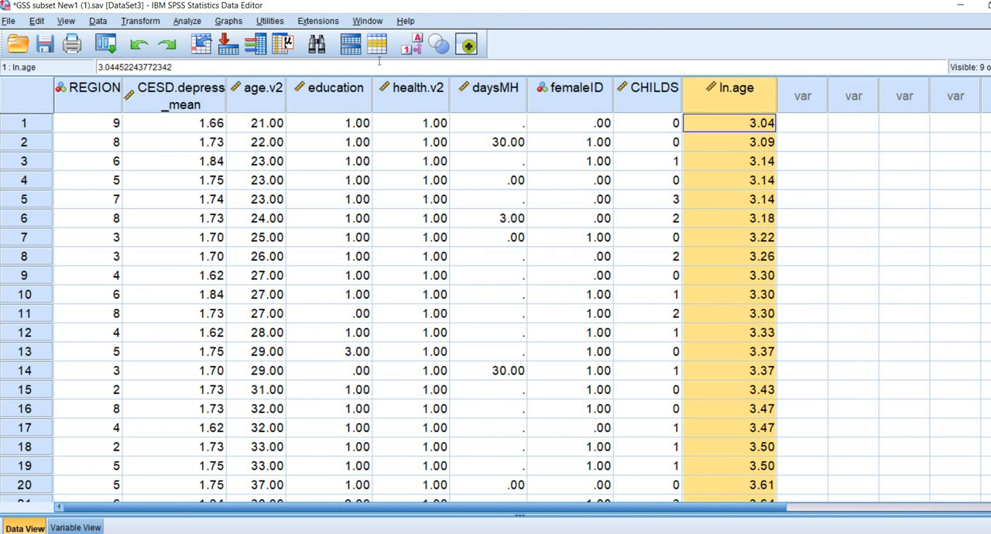
key("Down")
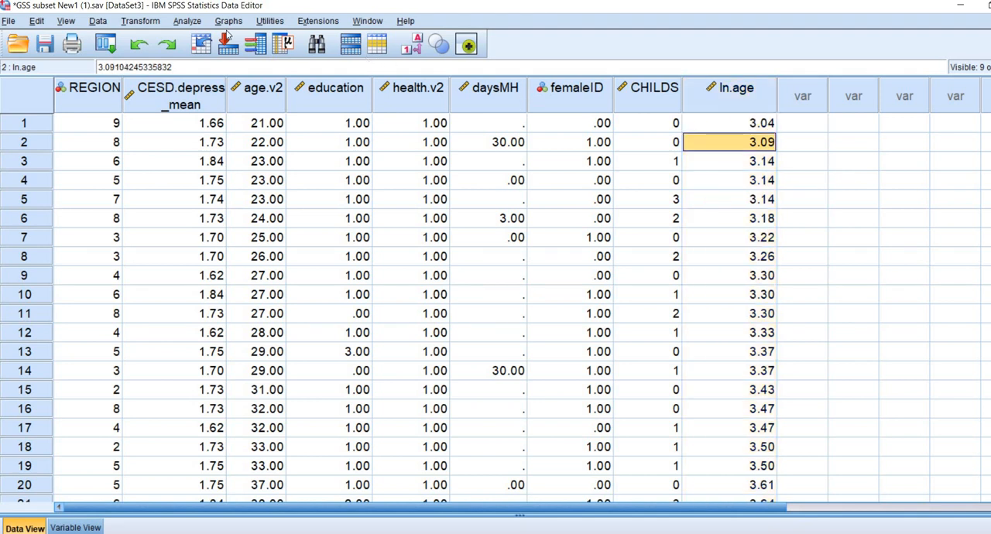
Set up a Poisson loglinear generalized linear model with Number of children [CHILDS] as the dependent variable.
left_click(186, 22)
mouse_move(336, 140)
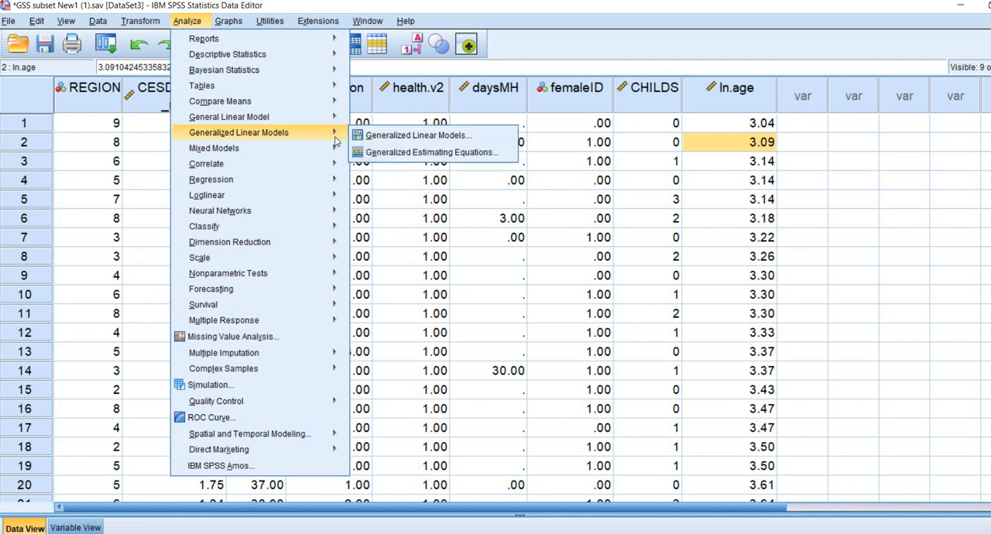
left_click(392, 145)
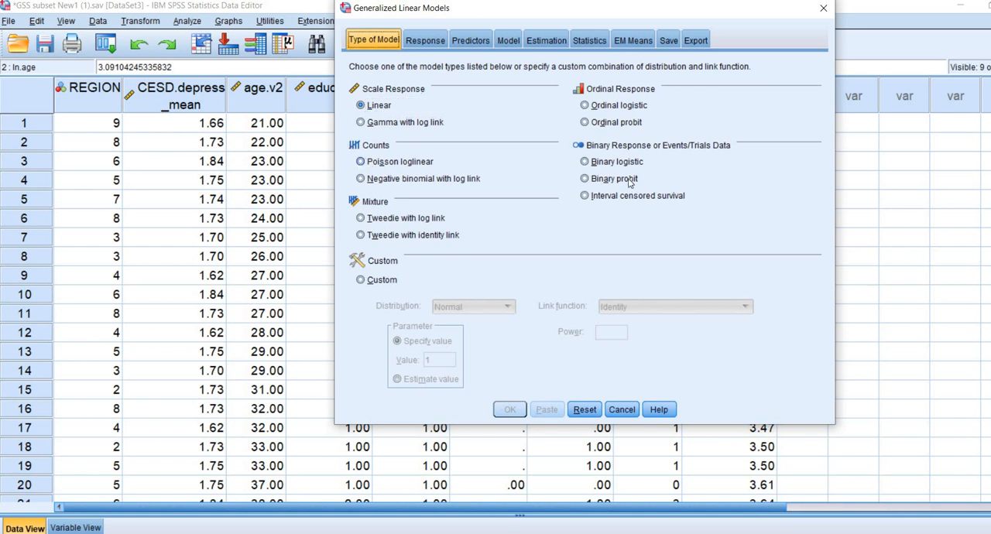
left_click(401, 162)
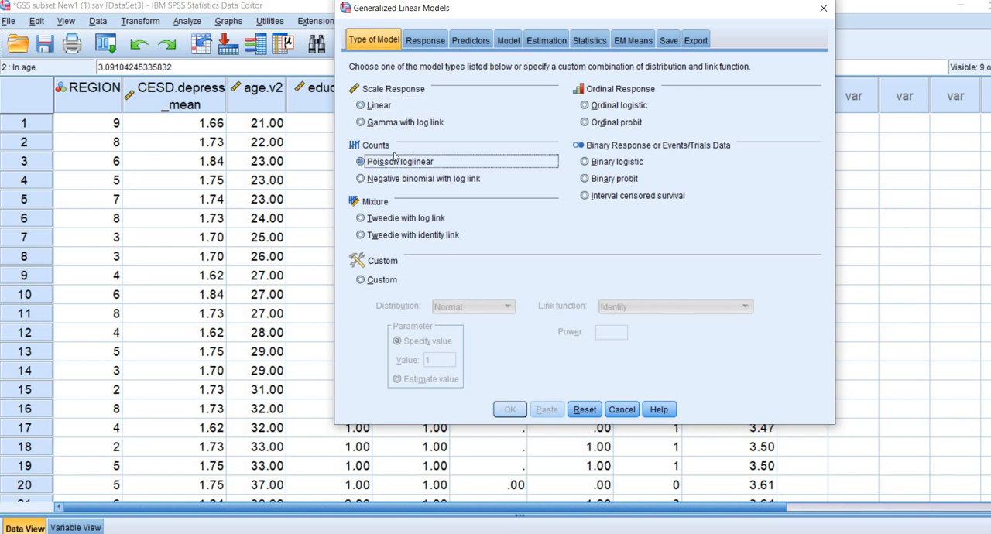
left_click(426, 41)
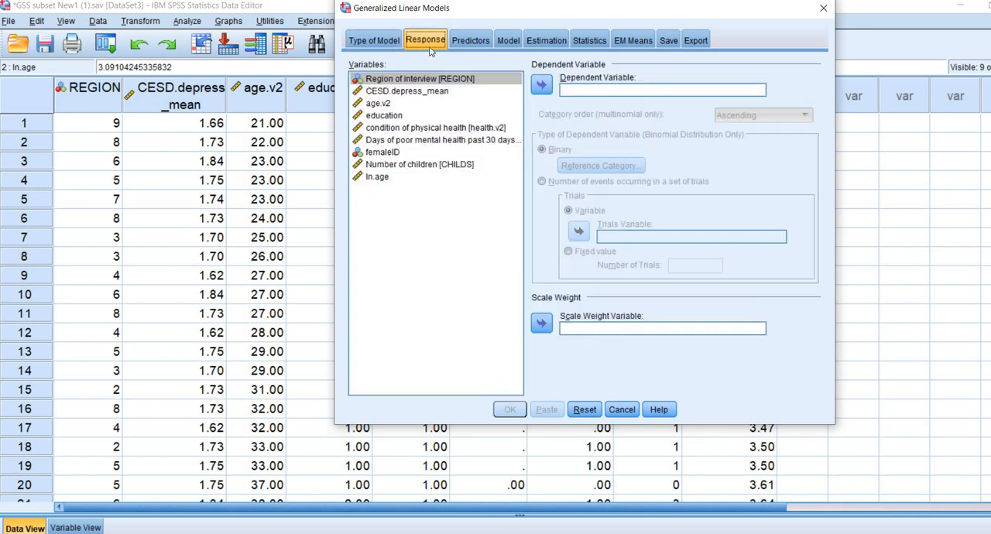
left_click(408, 166)
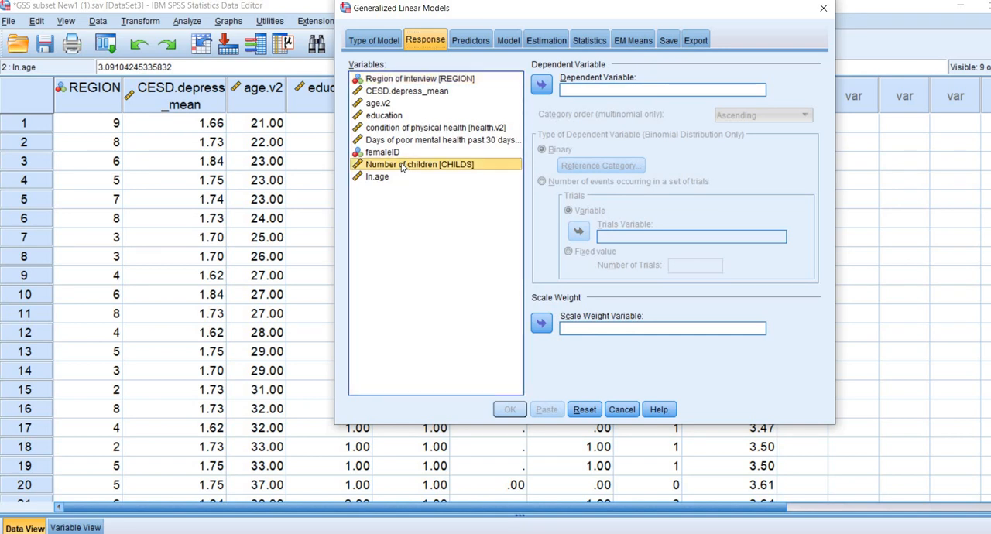
left_click(542, 85)
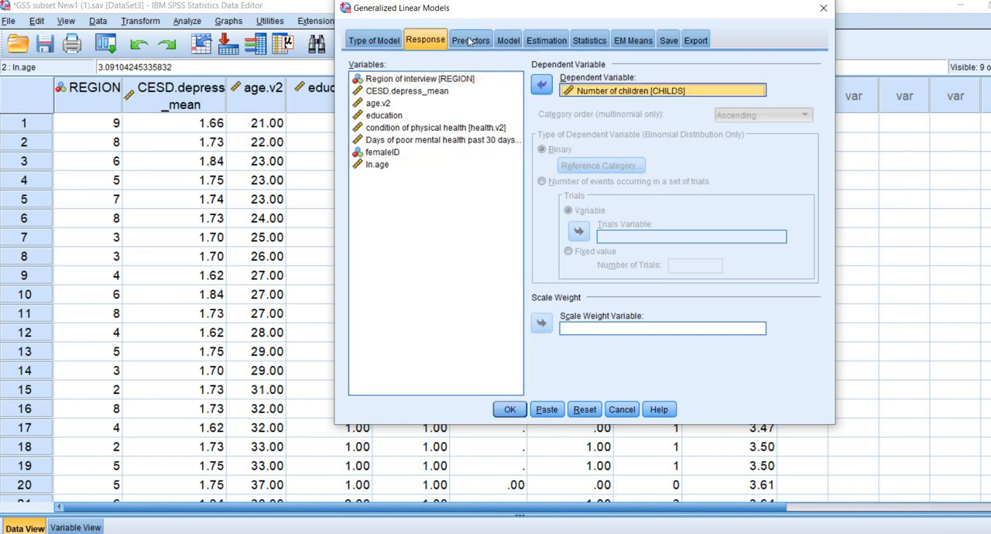
Assign education as a factor and femaleID as a covariate among the model's predictors.
left_click(469, 41)
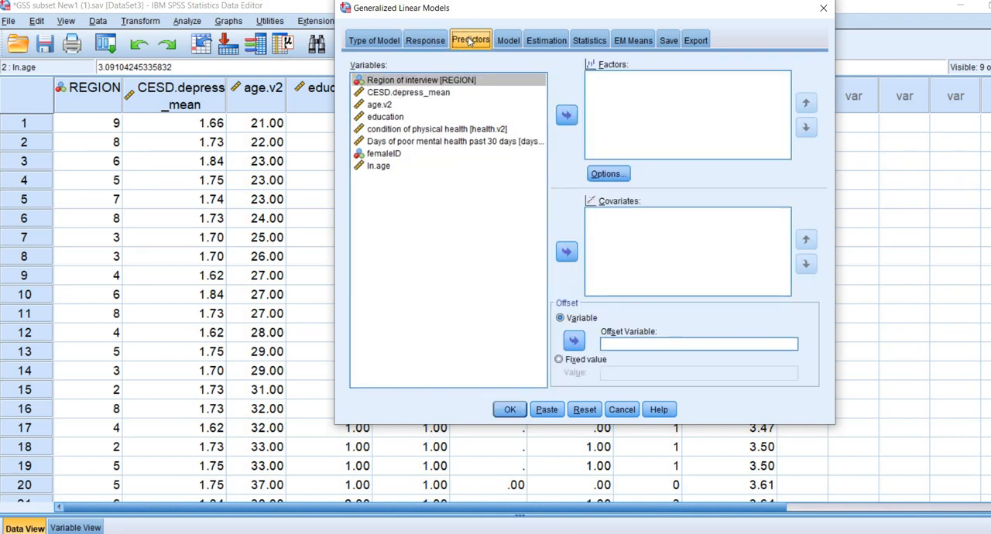
left_click(385, 116)
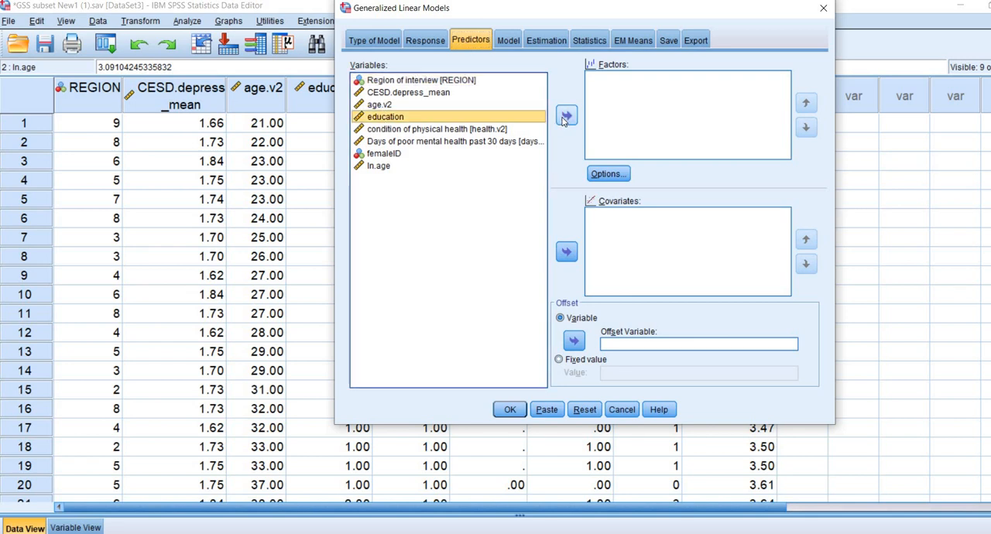
left_click(566, 115)
left_click(383, 141)
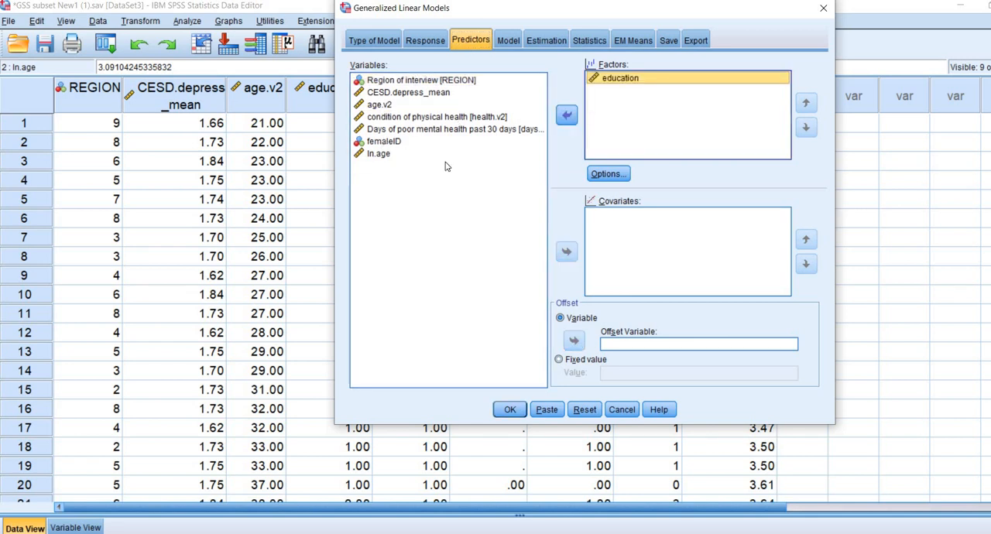
left_click(571, 253)
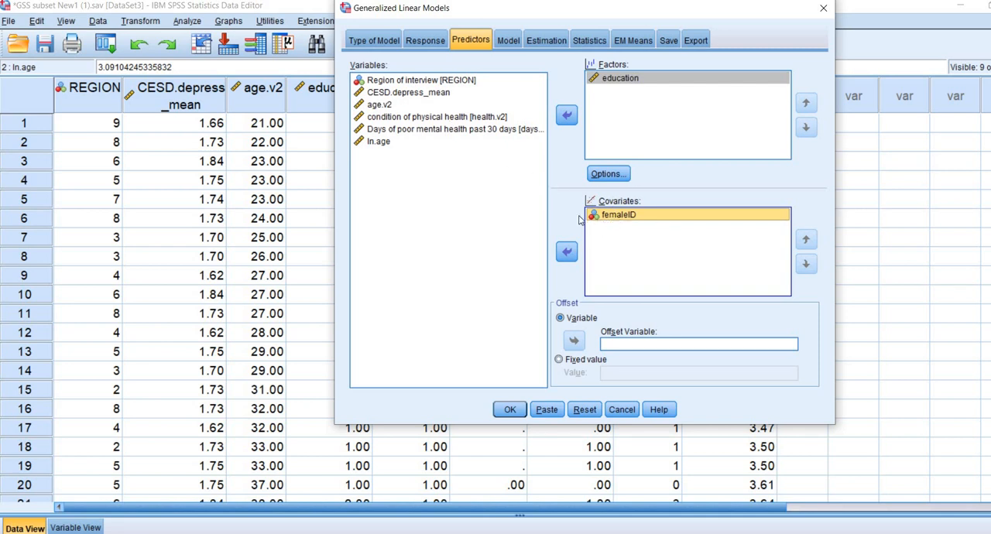
Set the category order for the model's factors to Descending.
left_click(612, 85)
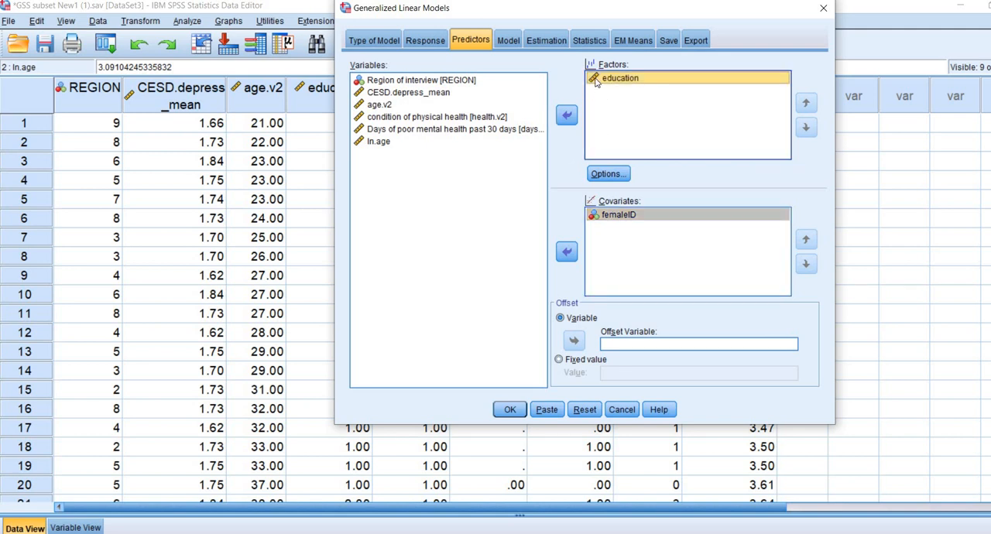
left_click(612, 175)
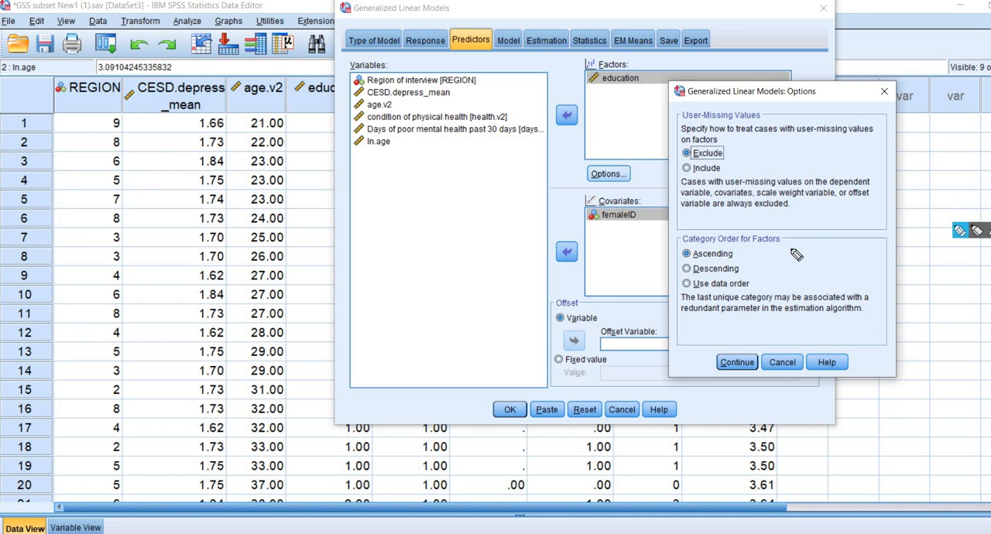
left_click_drag(700, 275, 709, 276)
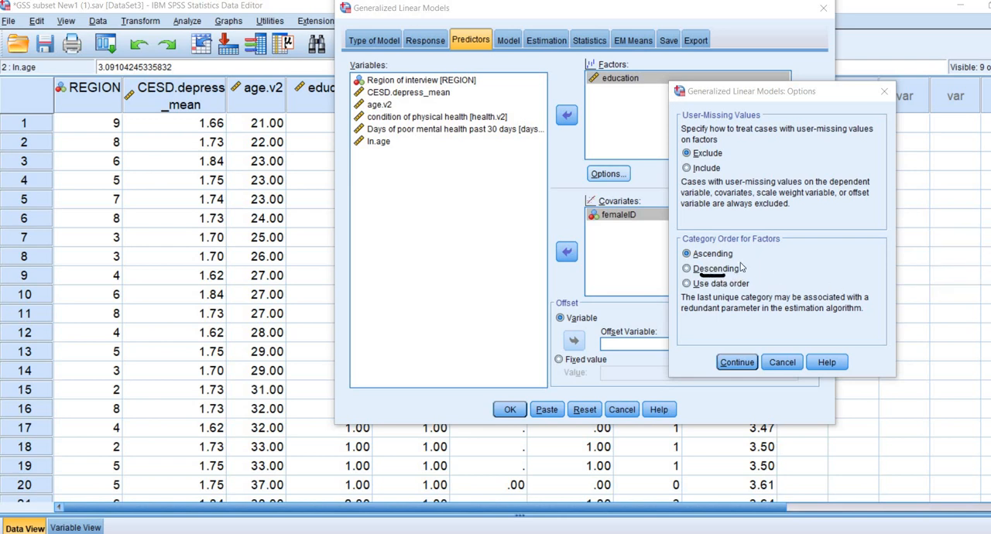
left_click(686, 269)
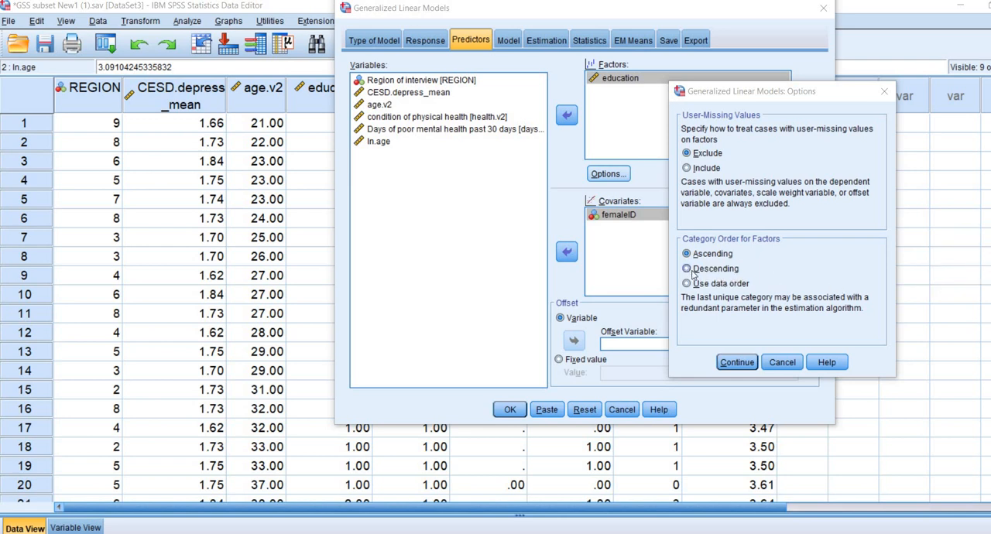
left_click(740, 364)
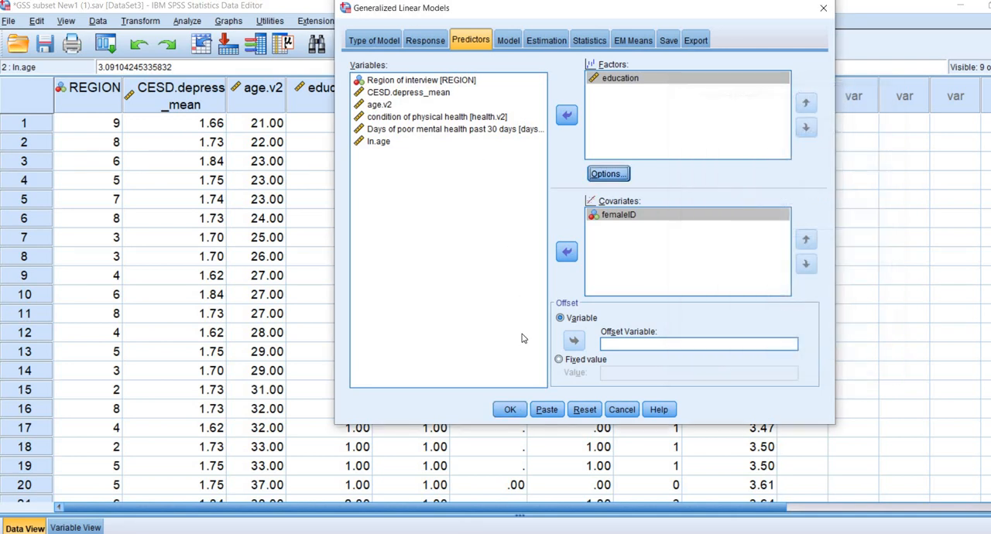
Use ln.age as the offset variable and add education and femaleID to the model as main effects.
left_click(379, 143)
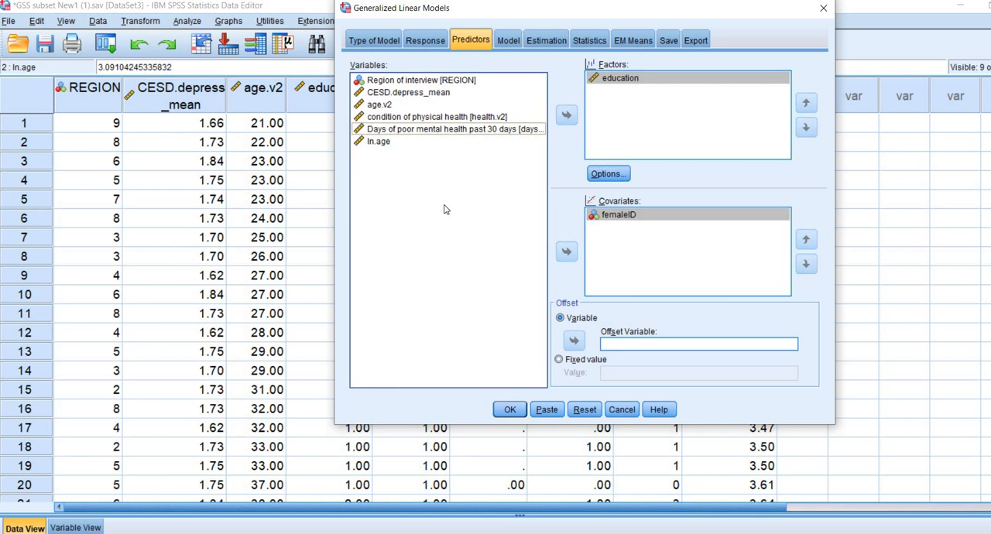
left_click(574, 343)
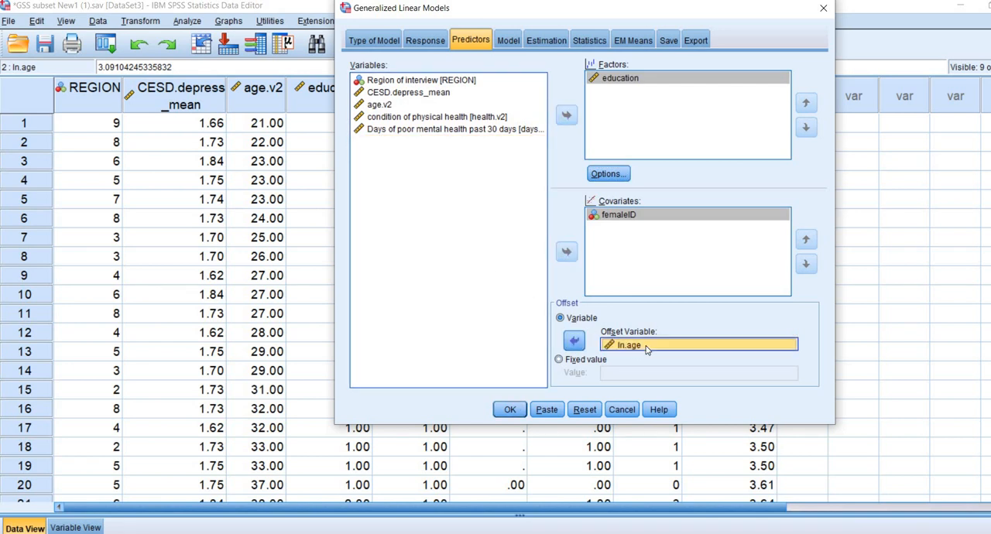
left_click(507, 40)
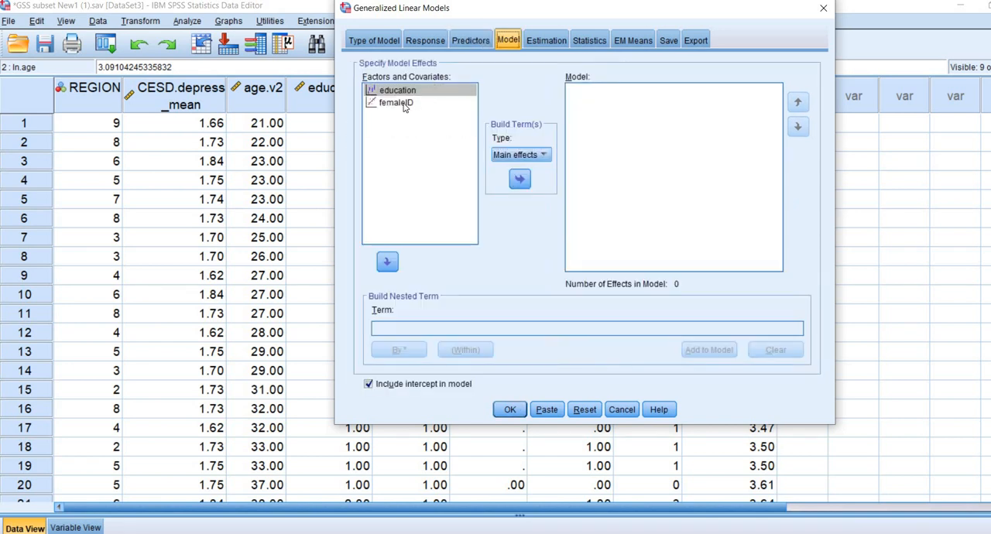
left_click(399, 103, "shift")
left_click(520, 179)
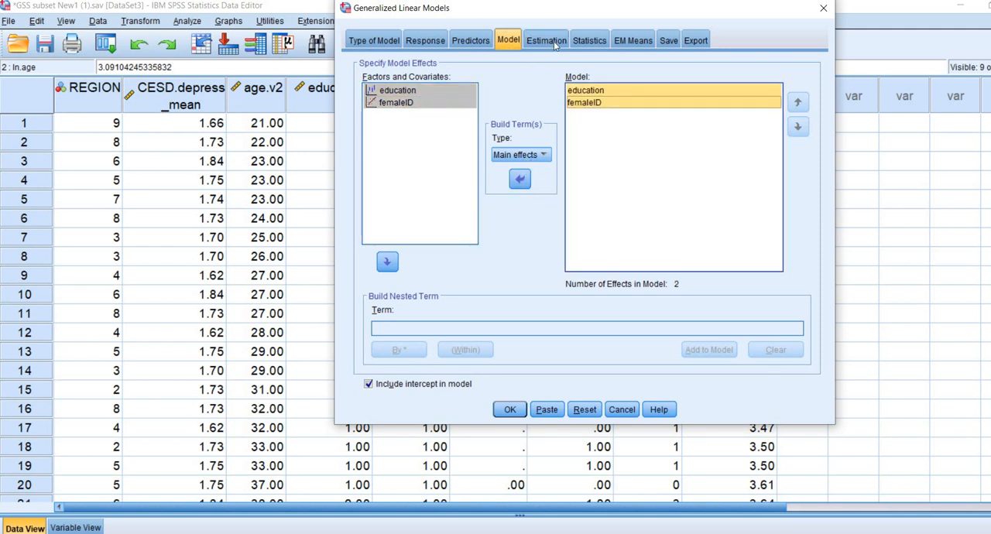
Include exponential parameter estimates in the model's printed statistics, leaving the estimation settings at their defaults.
left_click(554, 43)
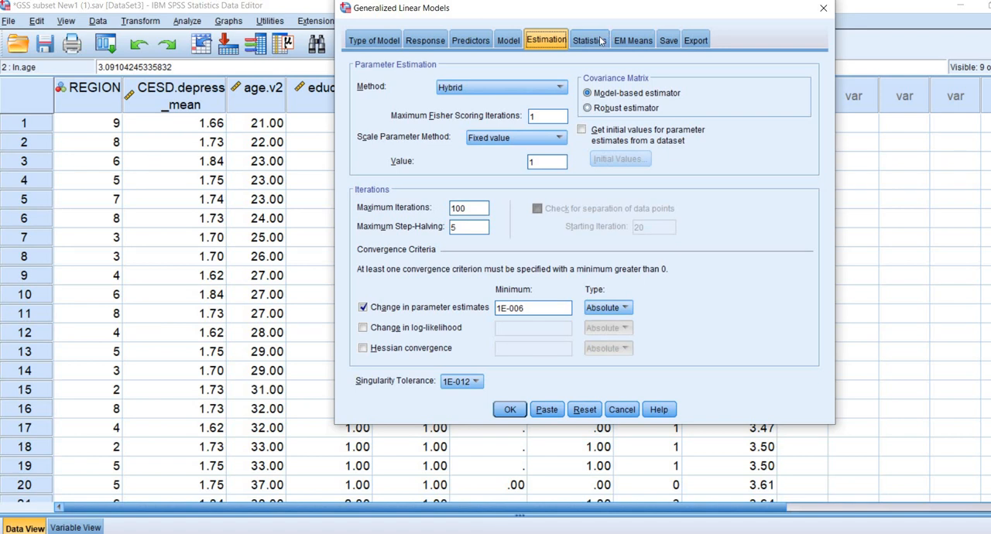
left_click(600, 41)
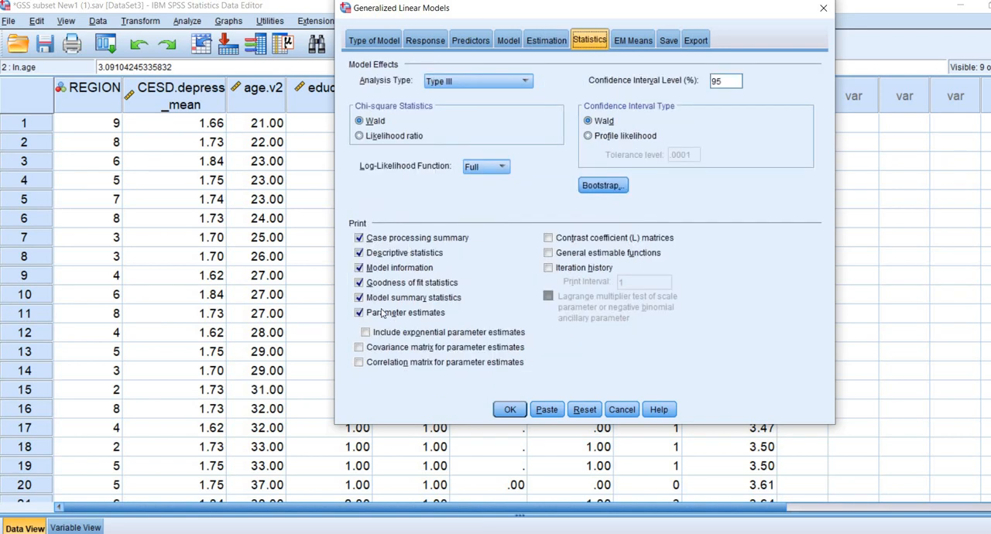
left_click(365, 333)
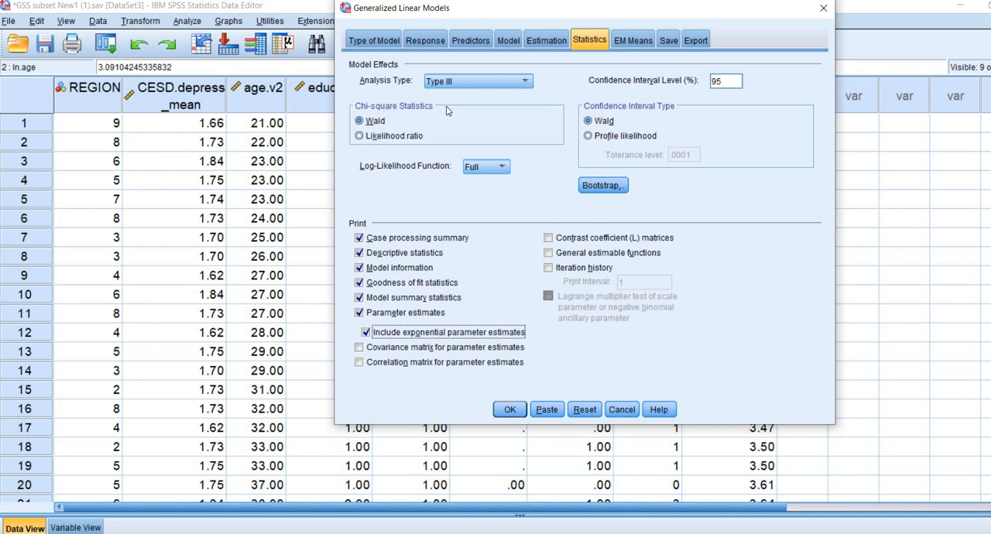
Switch the model-effects chi-square statistics to Likelihood ratio and run the Poisson generalized linear model.
left_click(359, 139)
left_click(358, 137)
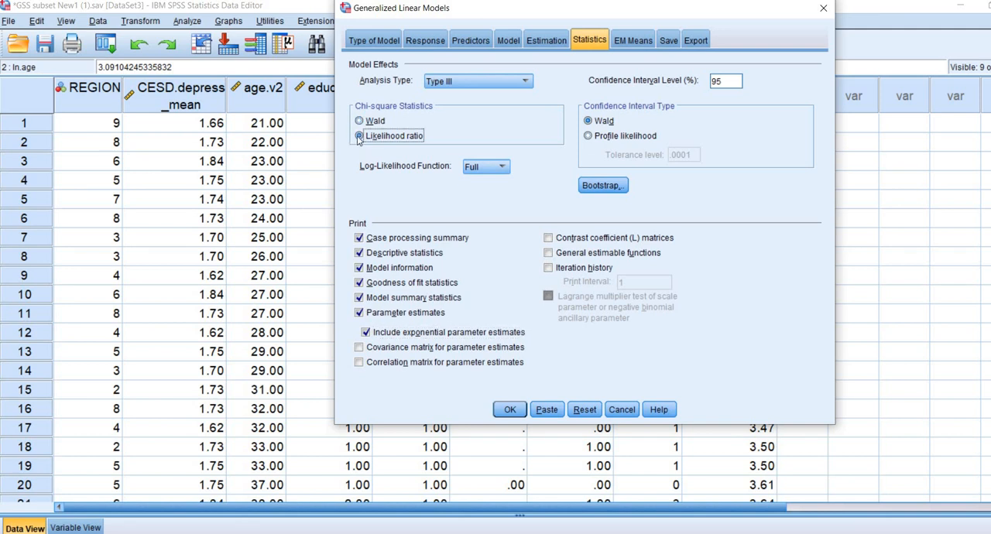
left_click(960, 230)
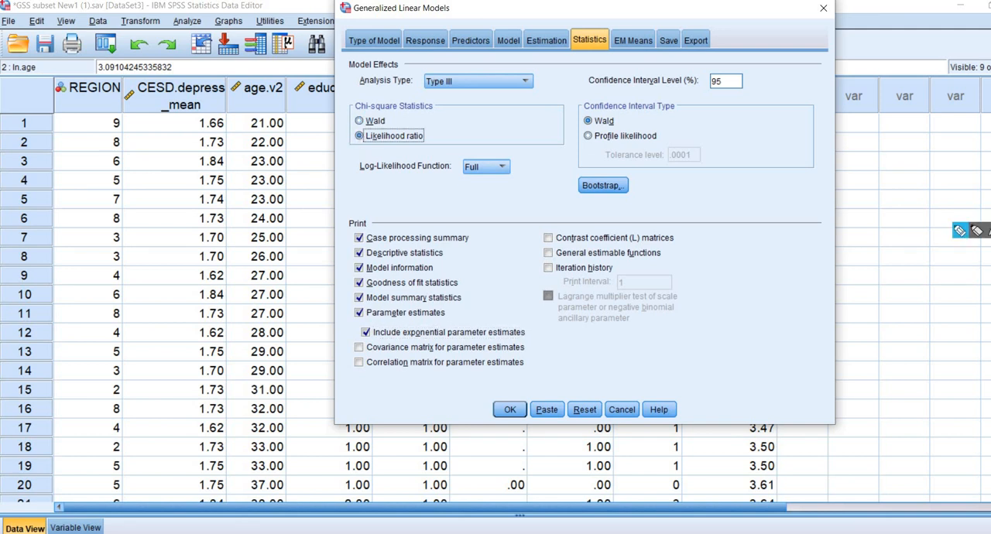
left_click_drag(377, 139, 409, 144)
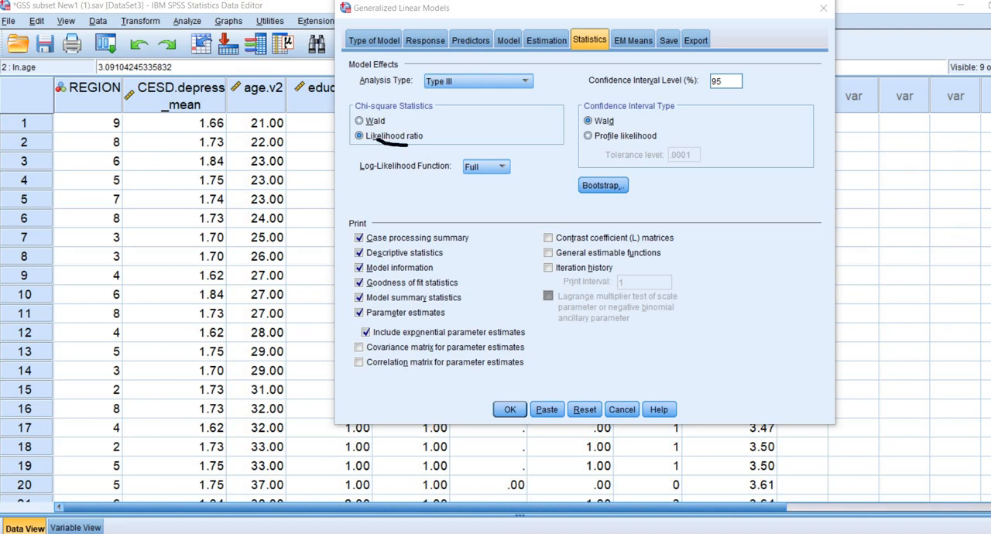
key("Escape")
left_click(510, 411)
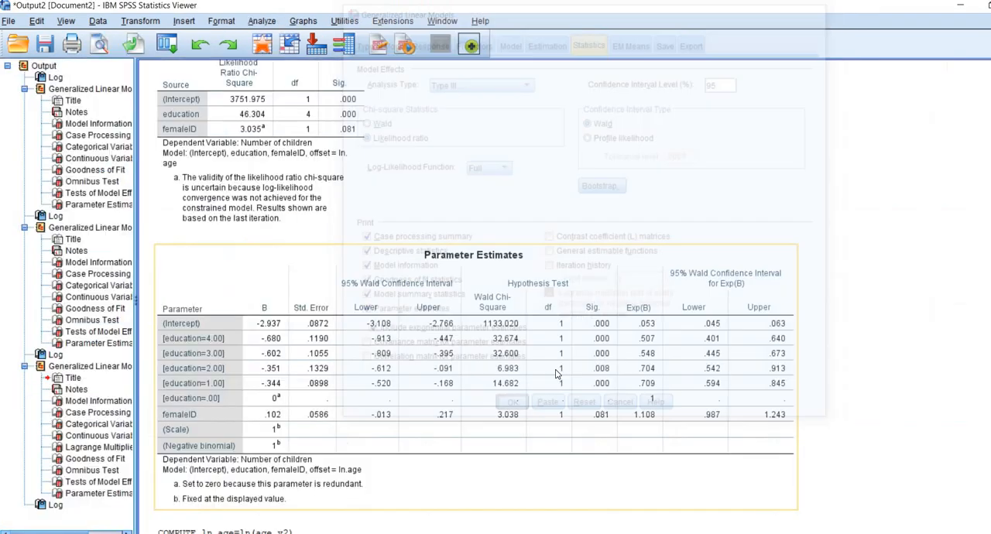
Review the new Poisson output from Model Information through the variable summaries, Goodness of Fit, Omnibus Test, and Tests of Model Effects to Parameter Estimates.
scroll(561, 367, "up", 10)
scroll(562, 366, "up", 10)
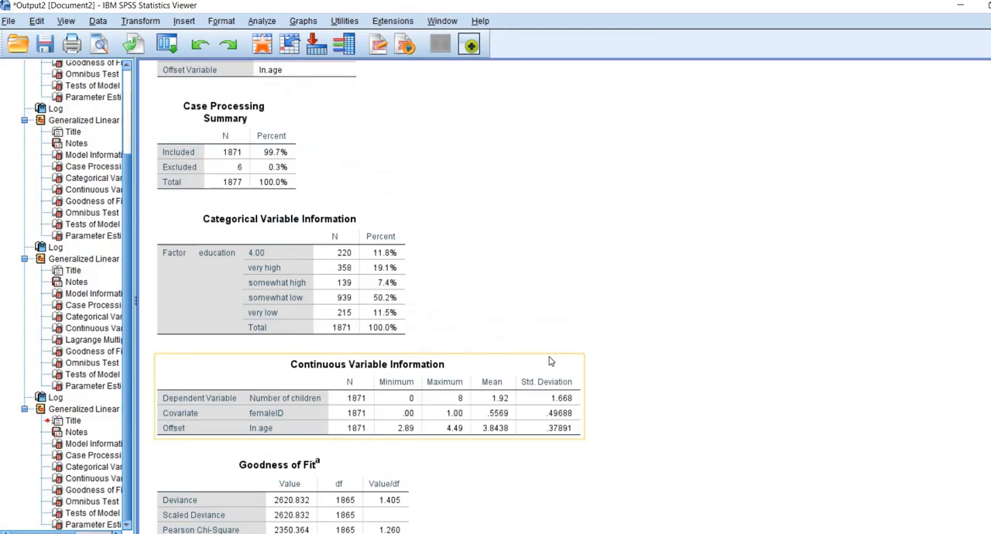
left_click(261, 225)
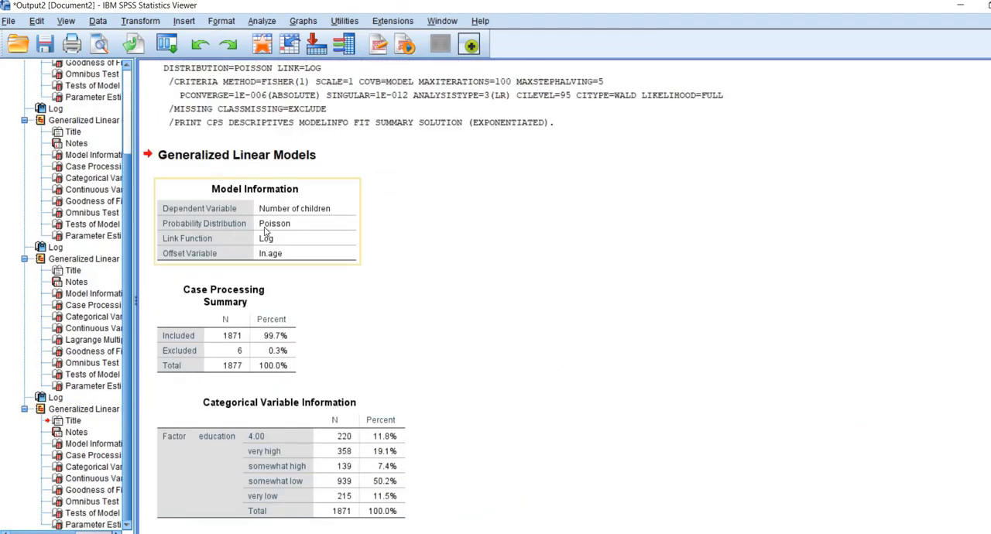
scroll(469, 273, "down", 5)
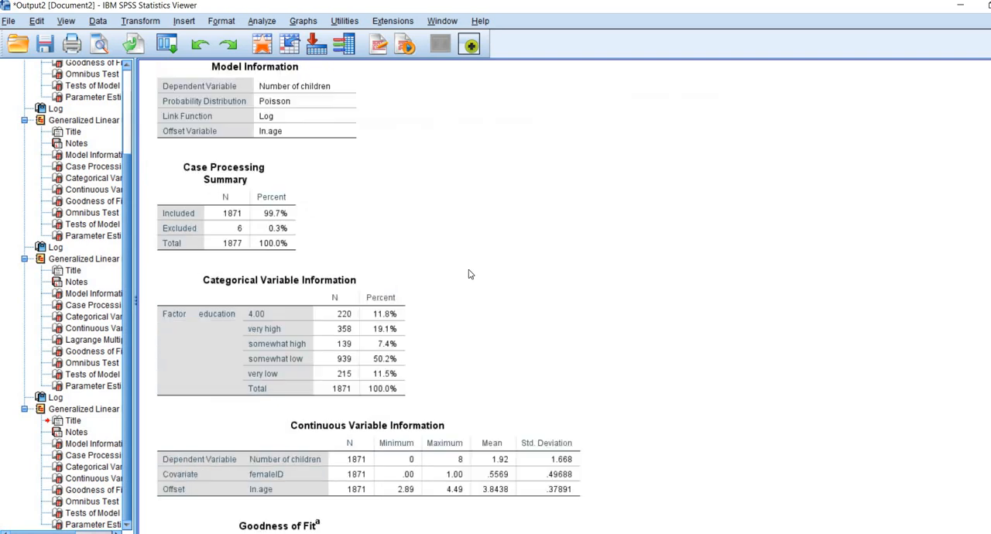
left_click(341, 196)
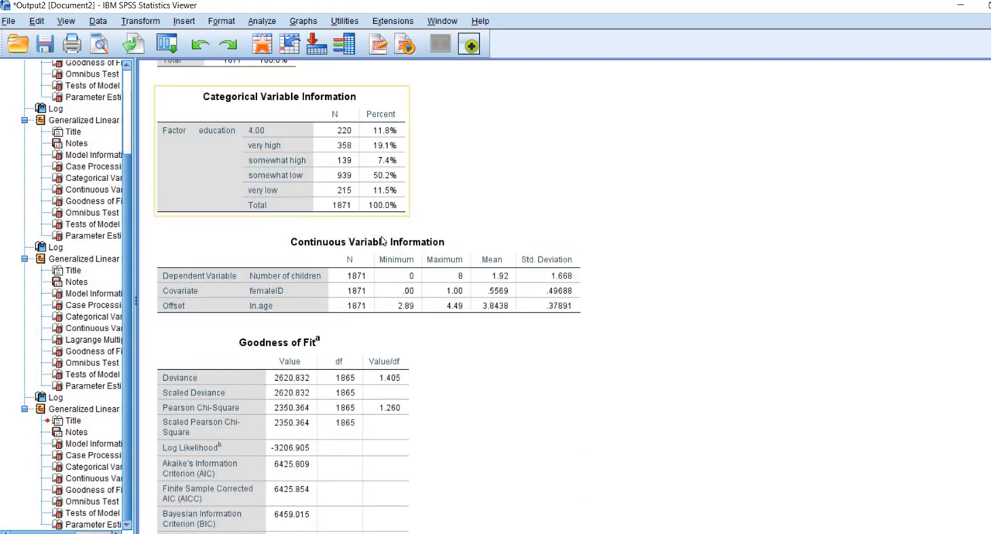
left_click(453, 292)
scroll(453, 293, "down", 3)
scroll(452, 292, "down", 3)
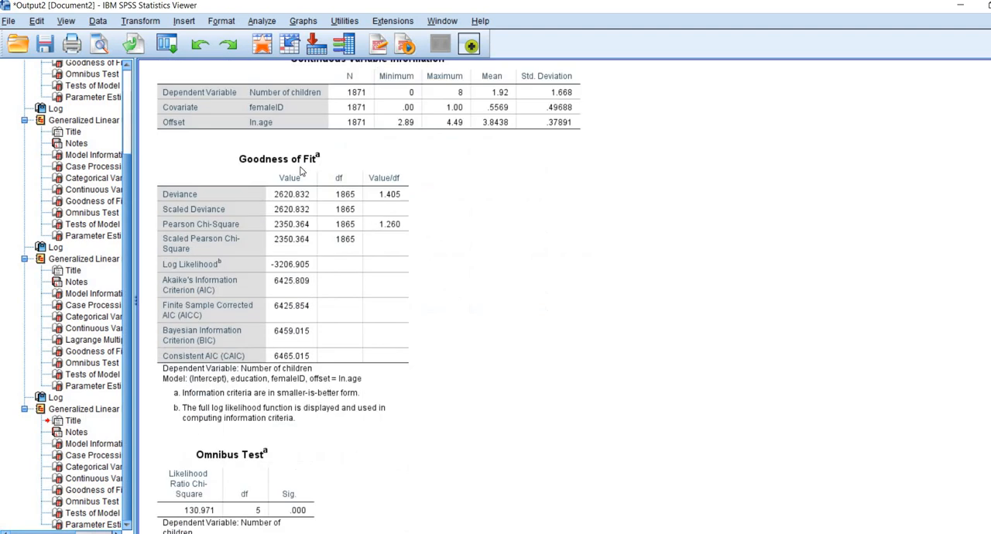
left_click(247, 127)
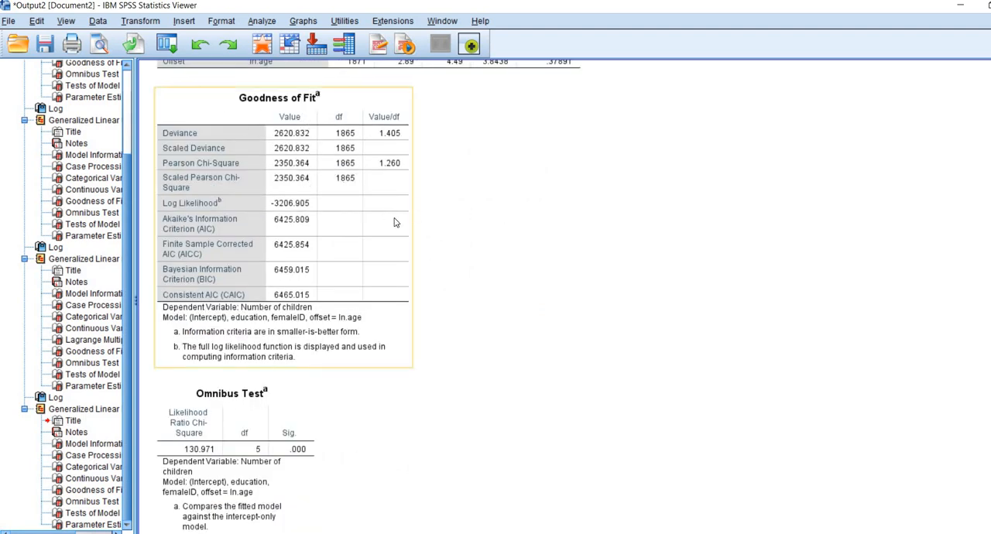
scroll(489, 259, "down", 6)
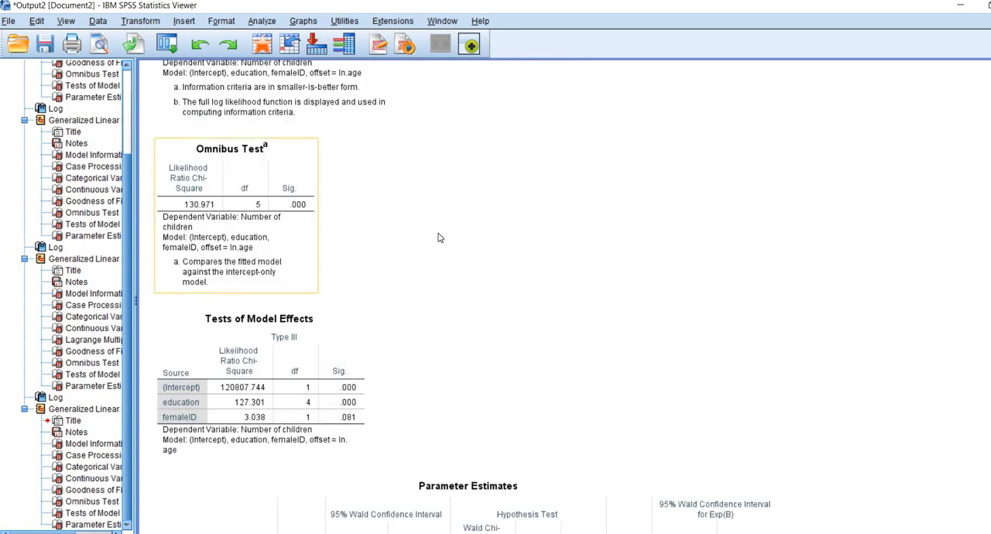
scroll(441, 237, "down", 5)
scroll(463, 340, "down", 1)
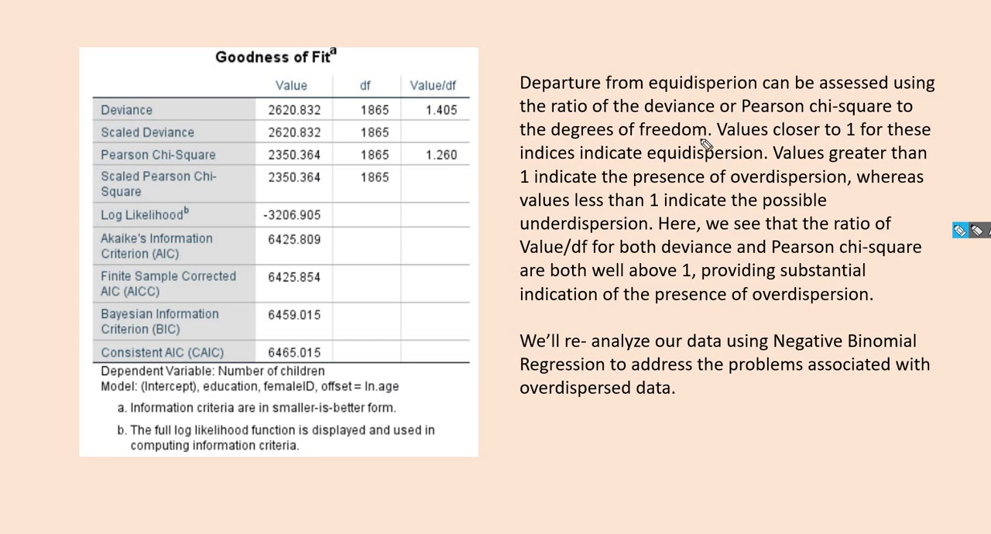
left_click_drag(424, 122, 457, 122)
left_click_drag(422, 174, 462, 175)
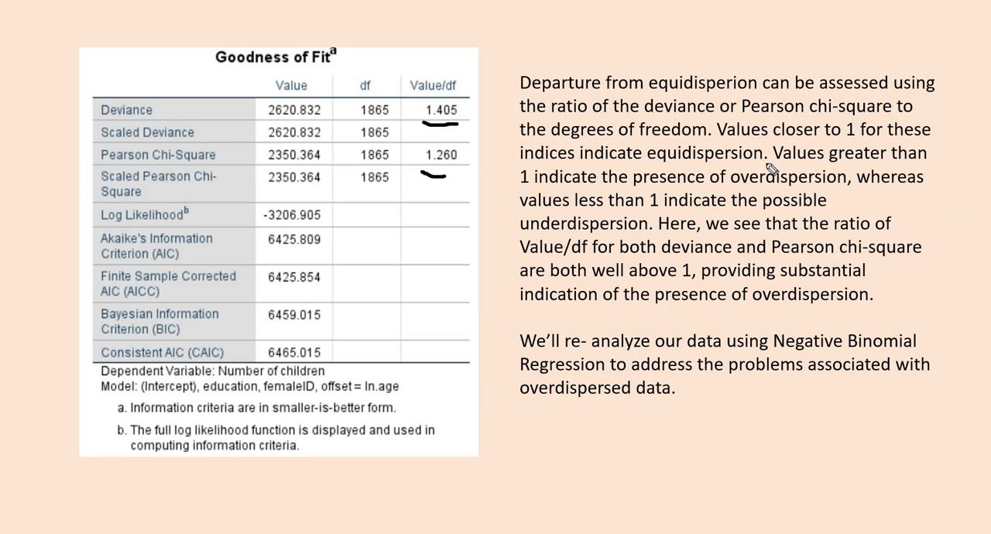